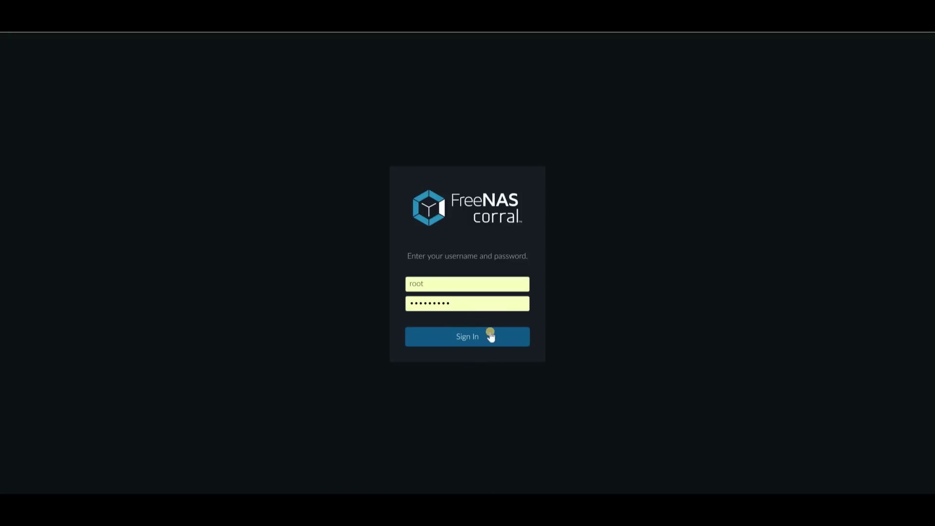
Step: Sign in to the FreeNAS Corral web interface as root
click(428, 334)
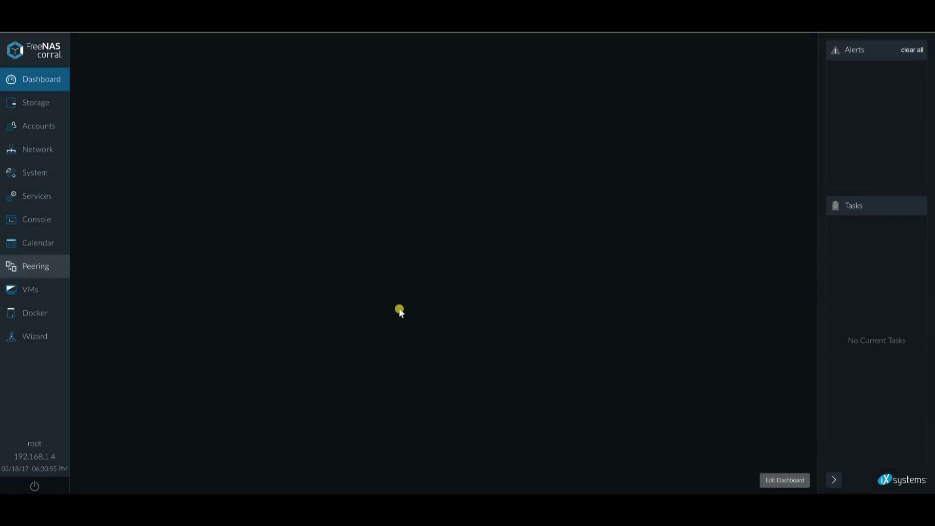
Step: Go to Docker, check the Docker Hosts list, then open the plexy container from Containers
scroll(607, 348, down, 1)
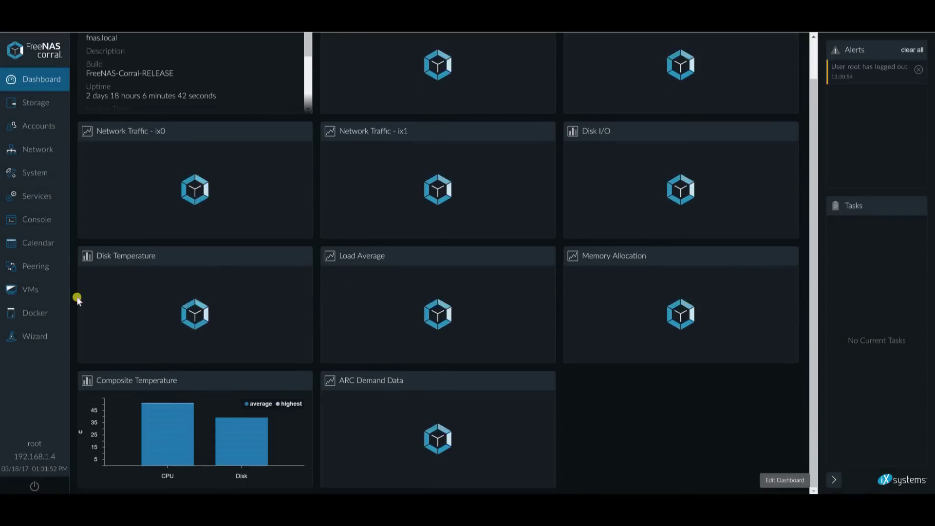
scroll(87, 236, up, 1)
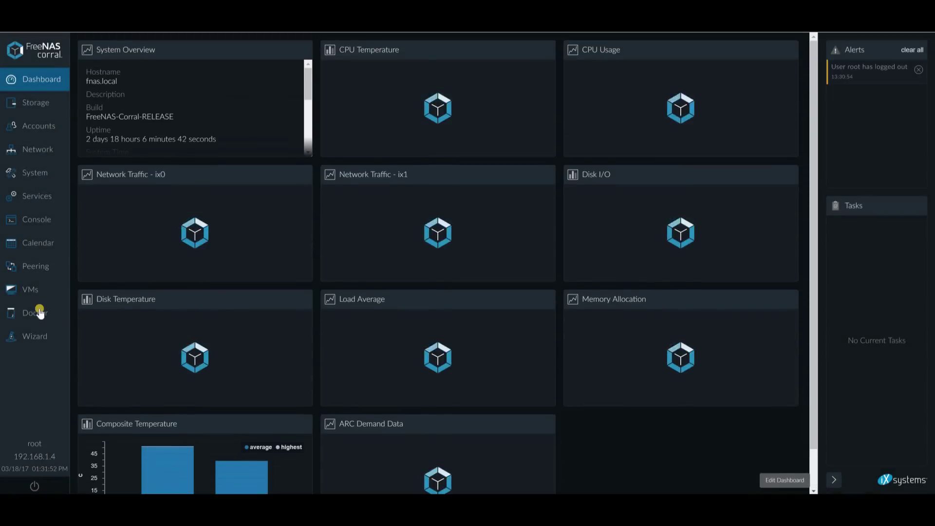
click(33, 102)
click(32, 316)
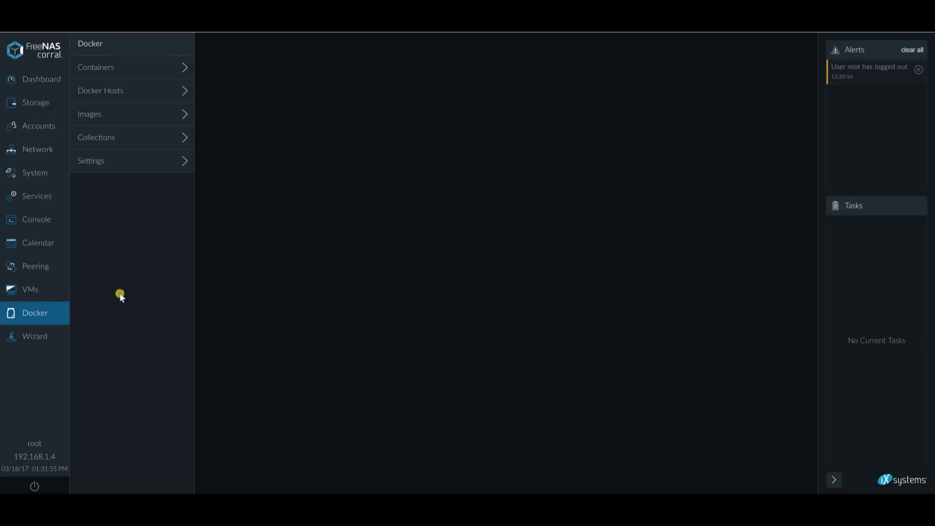
click(122, 90)
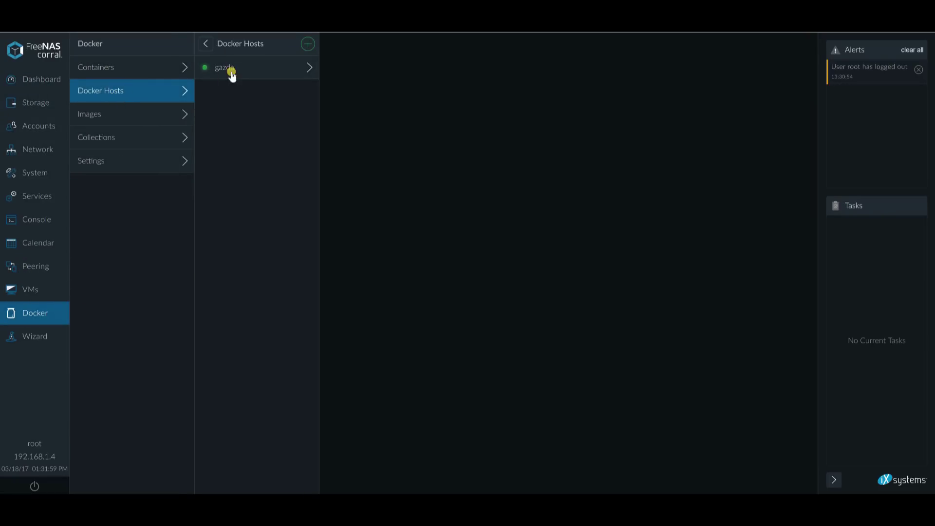
click(144, 71)
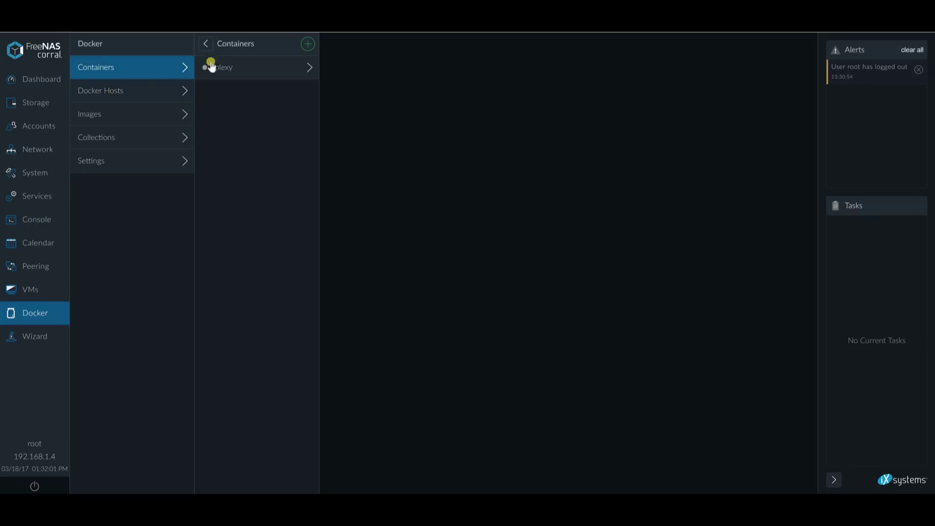
click(269, 66)
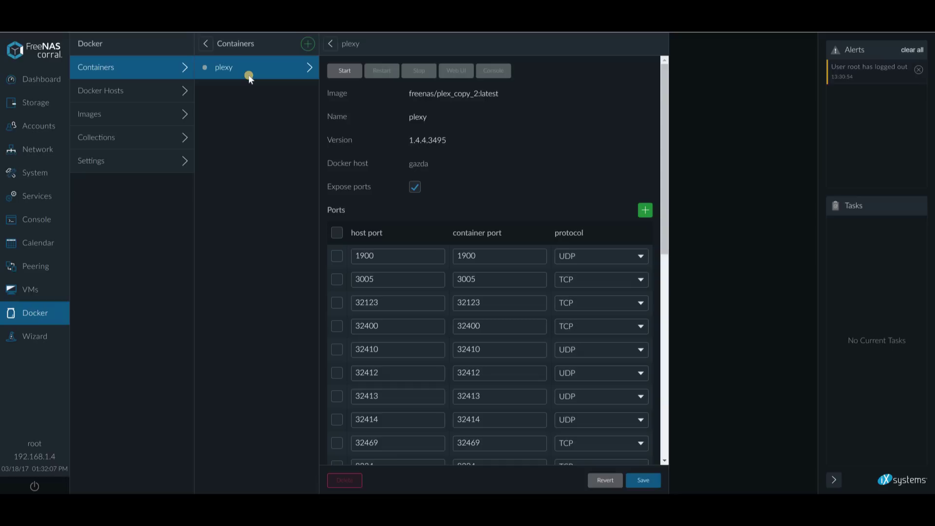
Step: Review the plexy form's ports and environment, expanding Network Settings and Advanced
scroll(386, 151, down, 2)
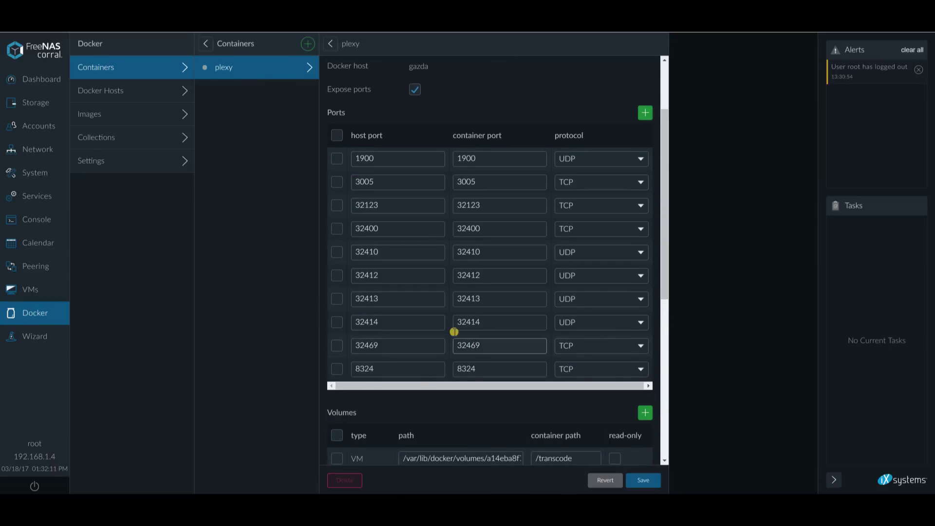
scroll(452, 329, down, 3)
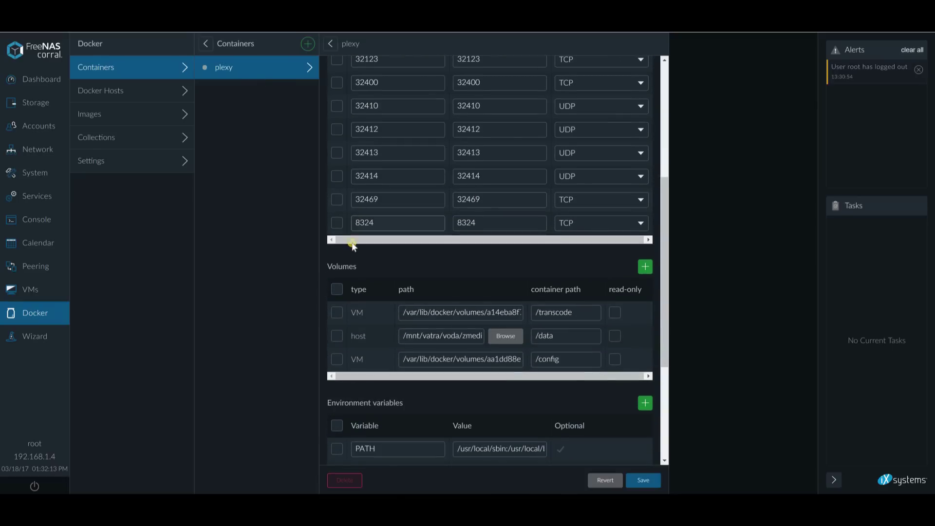
scroll(363, 273, down, 2)
scroll(363, 275, down, 2)
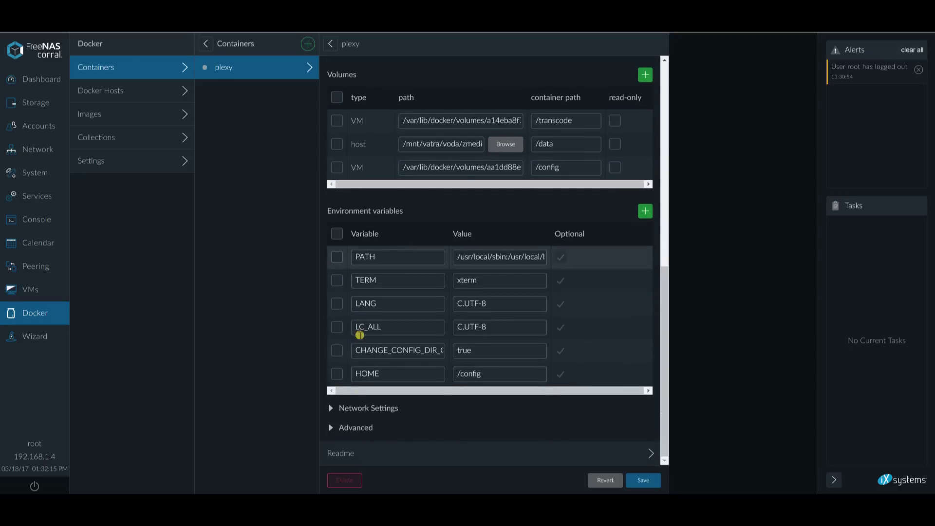
click(413, 408)
scroll(465, 334, down, 3)
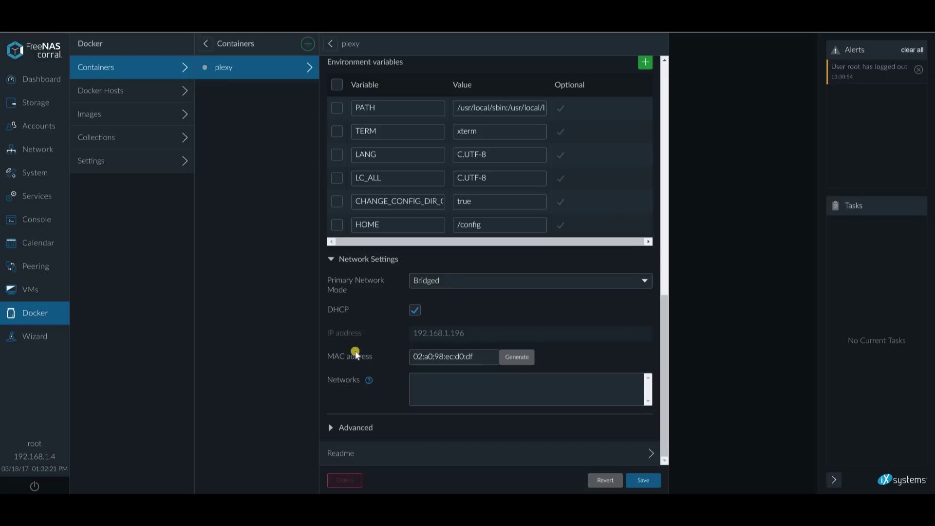
click(353, 427)
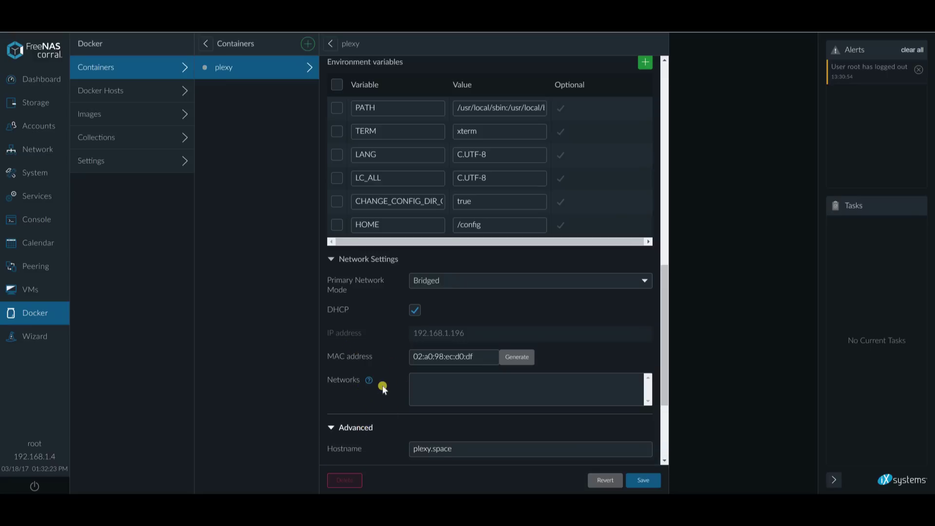
Step: Inspect the volume mapping the host media path to /data
scroll(487, 380, down, 3)
scroll(440, 362, up, 8)
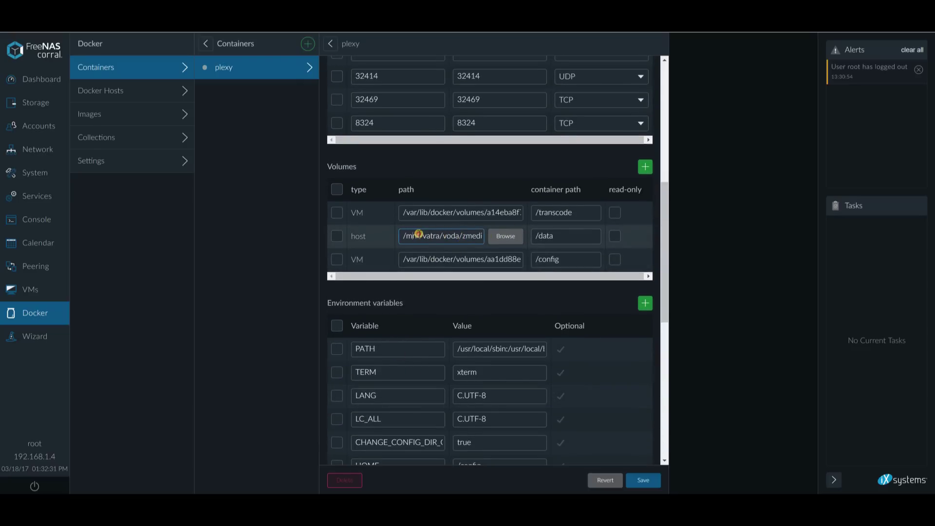
drag(418, 234, 412, 235)
click(532, 236)
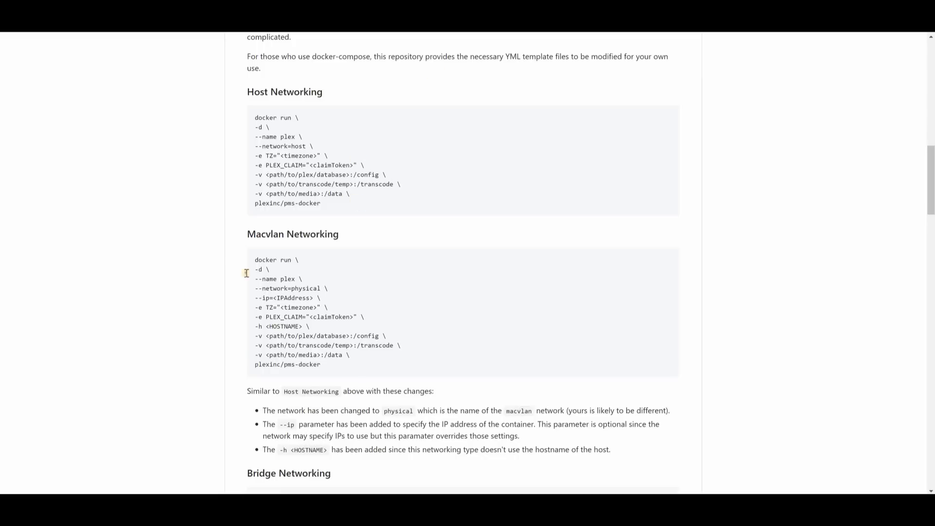
Step: Check the README's Macvlan '-v <path/to/media>:/data' line, then return to FreeNAS
drag(246, 273, 357, 236)
click(368, 235)
drag(350, 354, 266, 355)
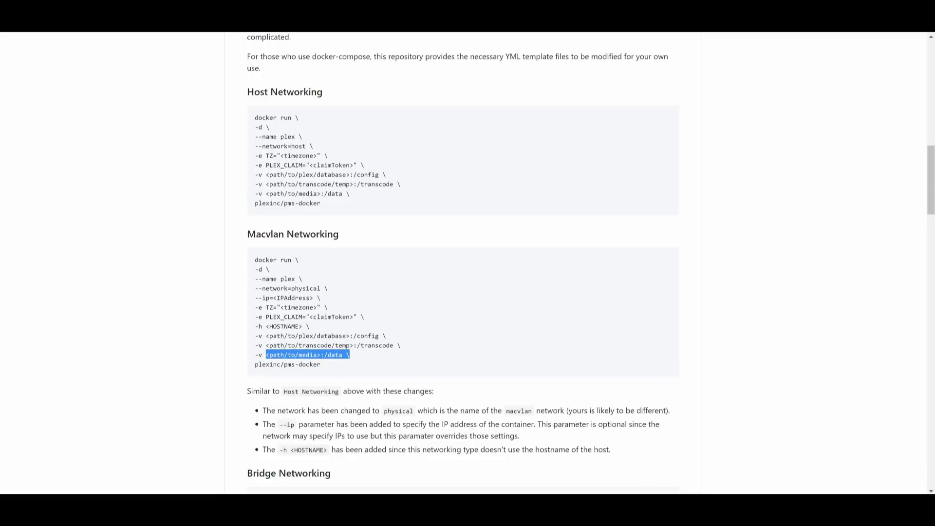
key(alt+Tab)
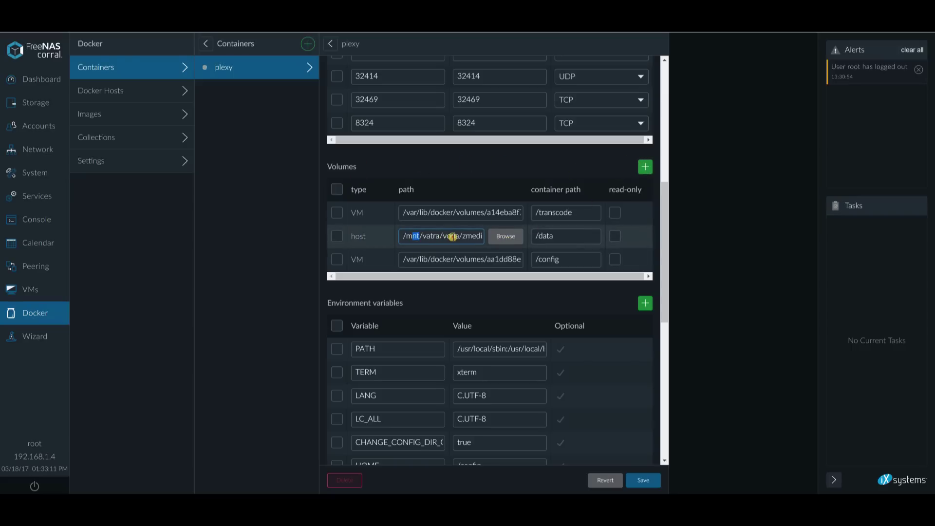
Step: Save the plexy settings, start the container and open its Plex Web UI
drag(450, 236, 349, 247)
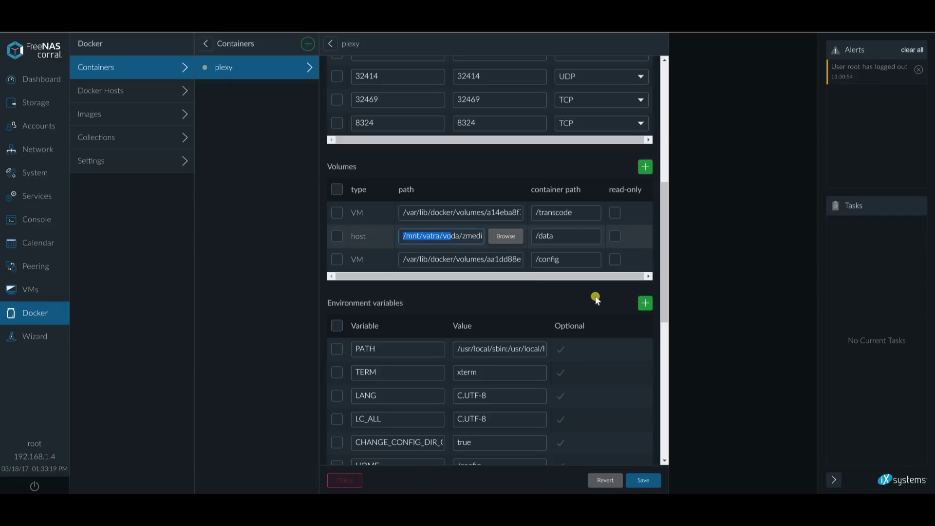
scroll(511, 312, up, 2)
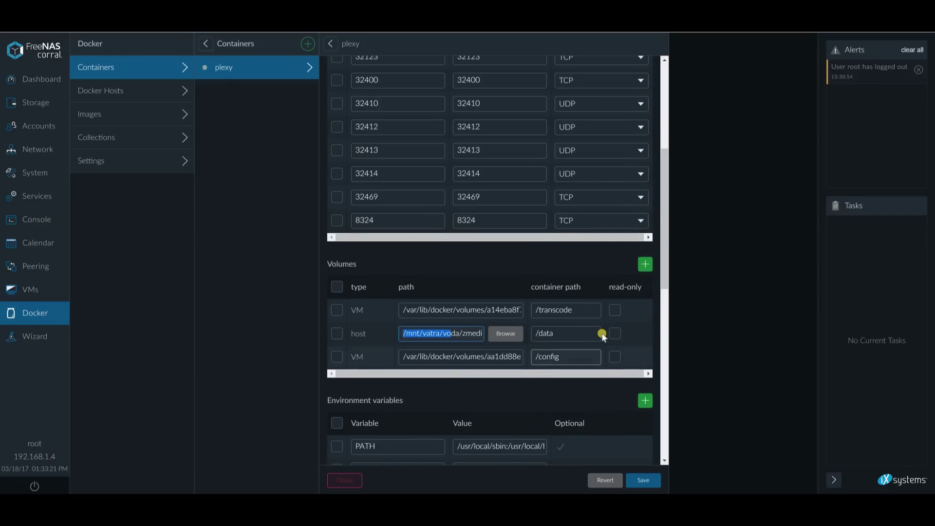
click(642, 479)
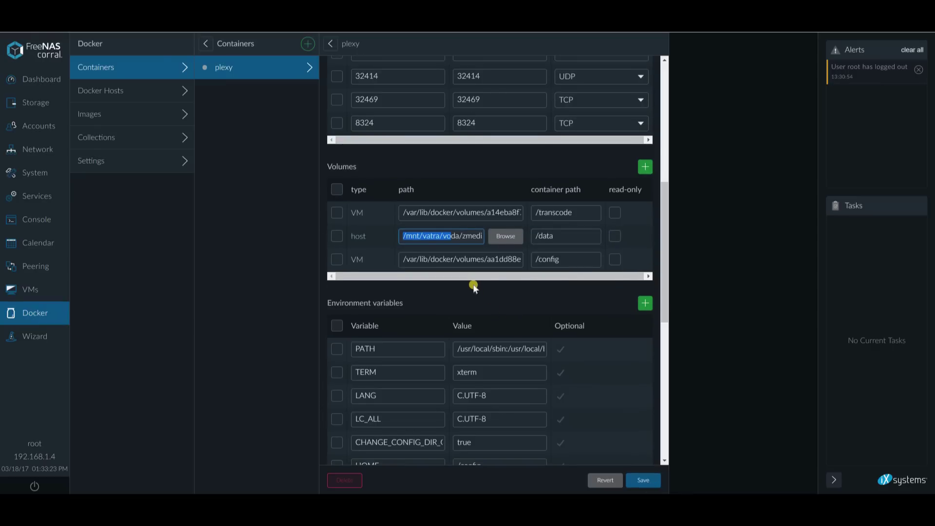
scroll(402, 184, up, 4)
scroll(402, 184, up, 3)
click(344, 70)
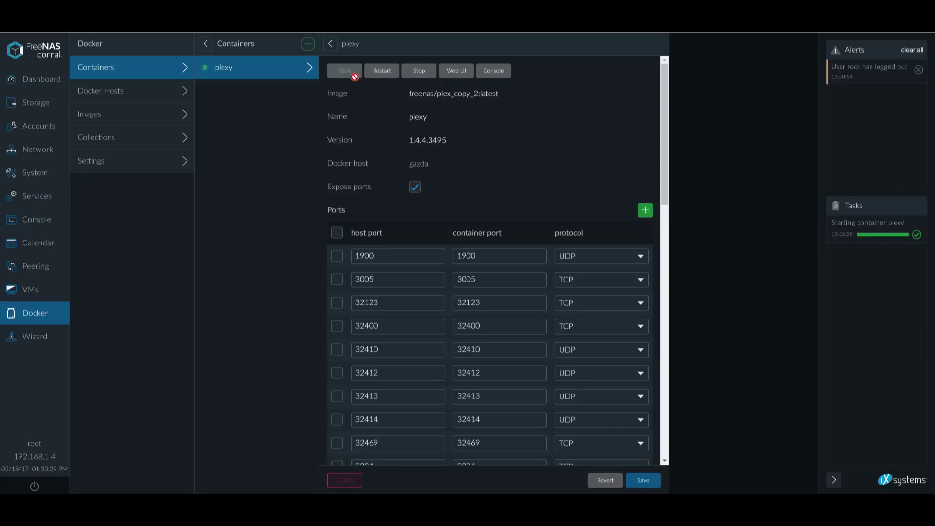
click(456, 73)
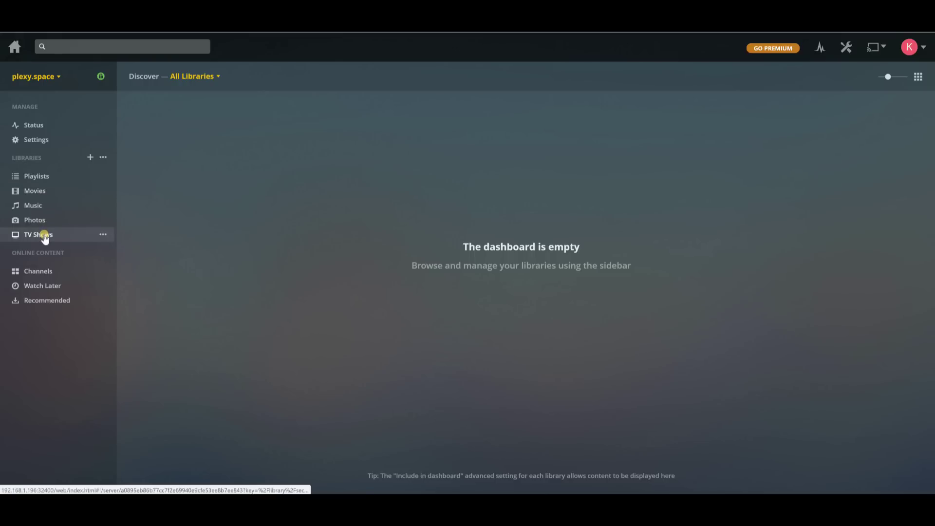
Step: Swap the TV Shows library folder from /mnt/voda/zmedia/Shows to /data/Shows and save
click(103, 236)
click(127, 281)
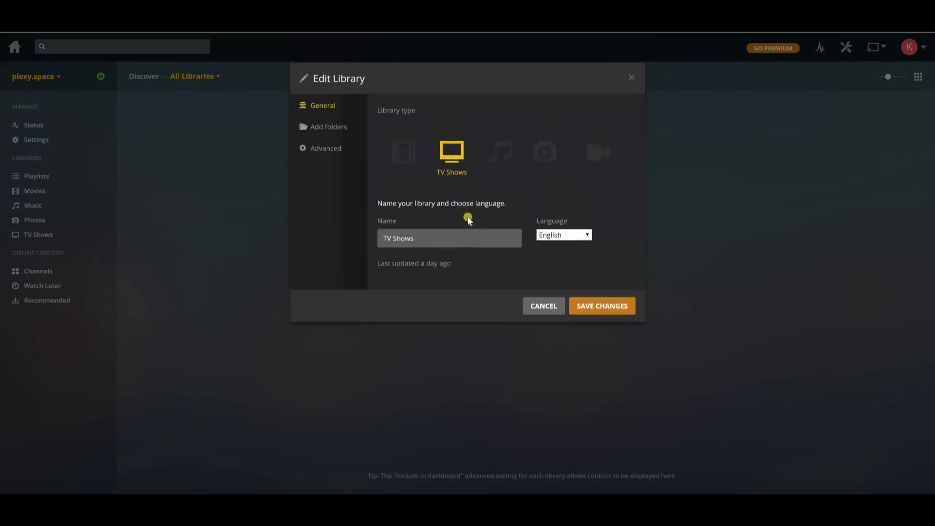
click(329, 127)
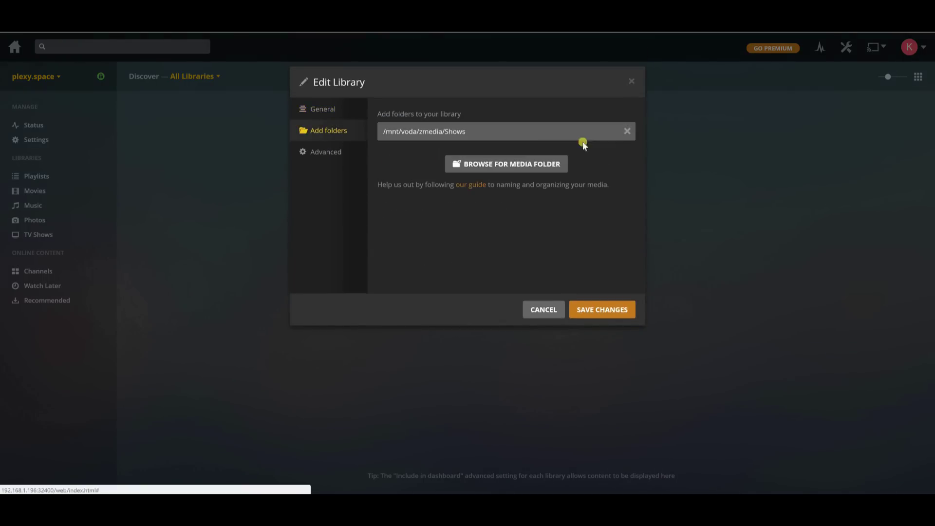
click(628, 131)
click(550, 141)
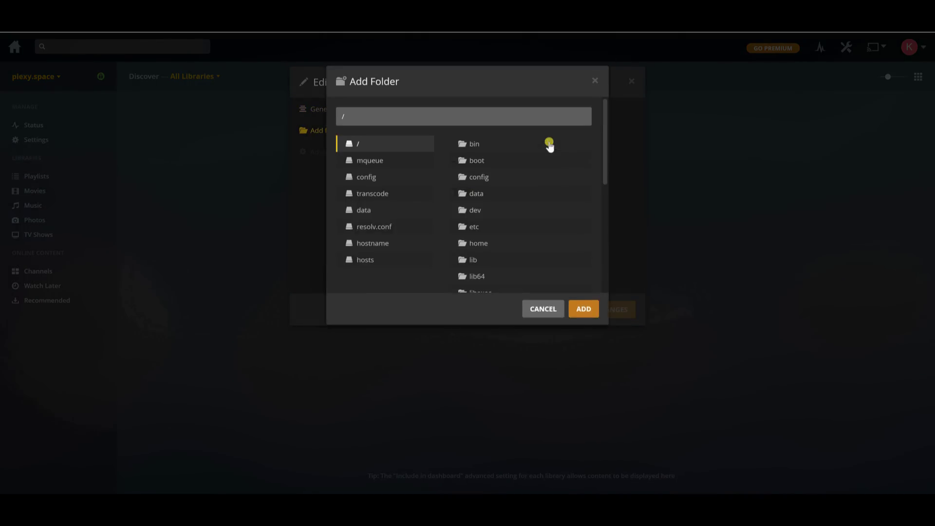
click(469, 194)
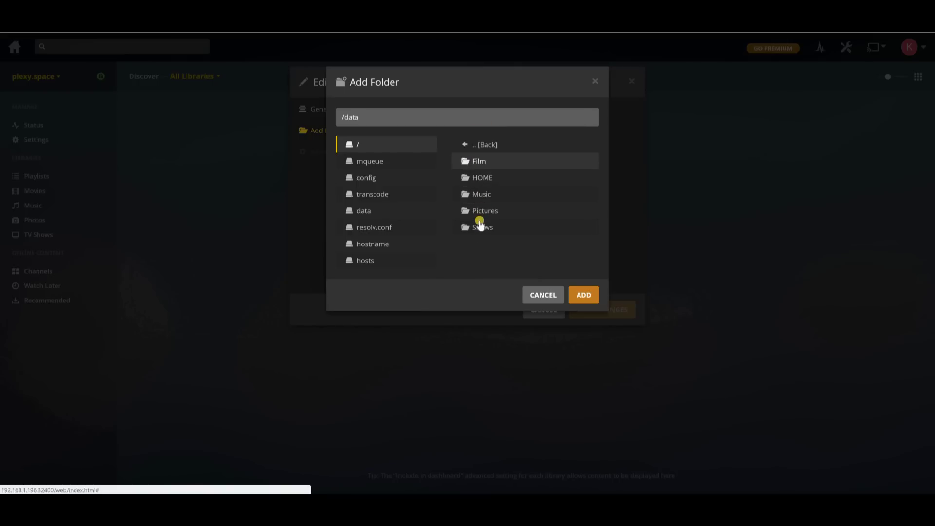
click(479, 227)
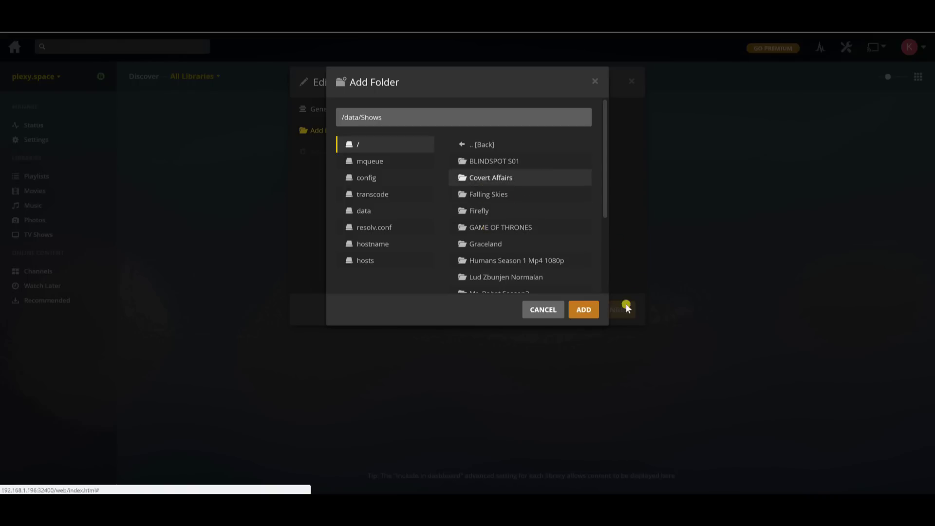
click(587, 311)
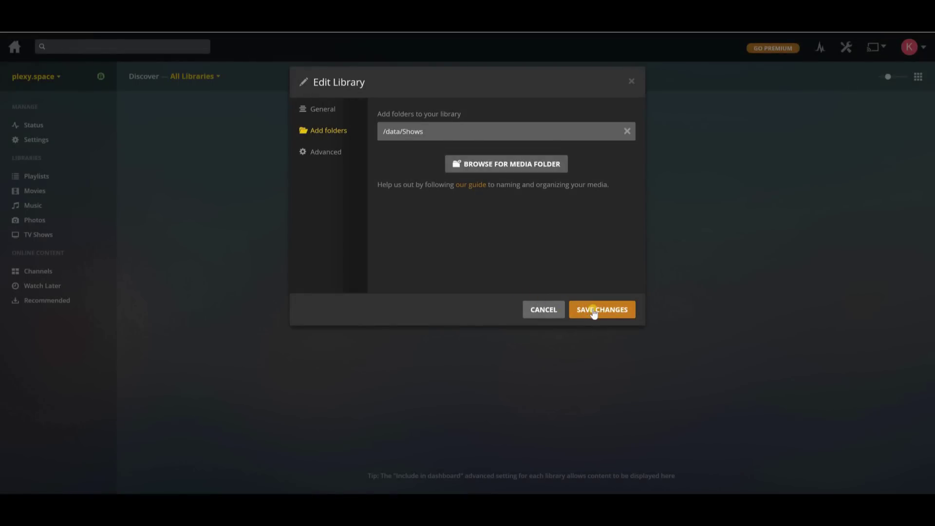
click(592, 309)
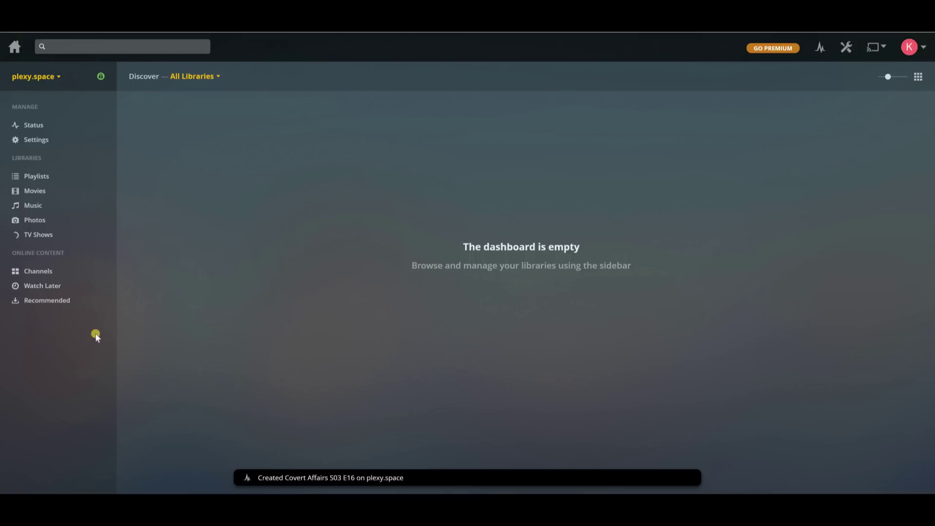
click(97, 191)
Step: Swap the Photos library folder from /mnt/voda/zmedia/Pictures to /data/Pictures and save
click(103, 220)
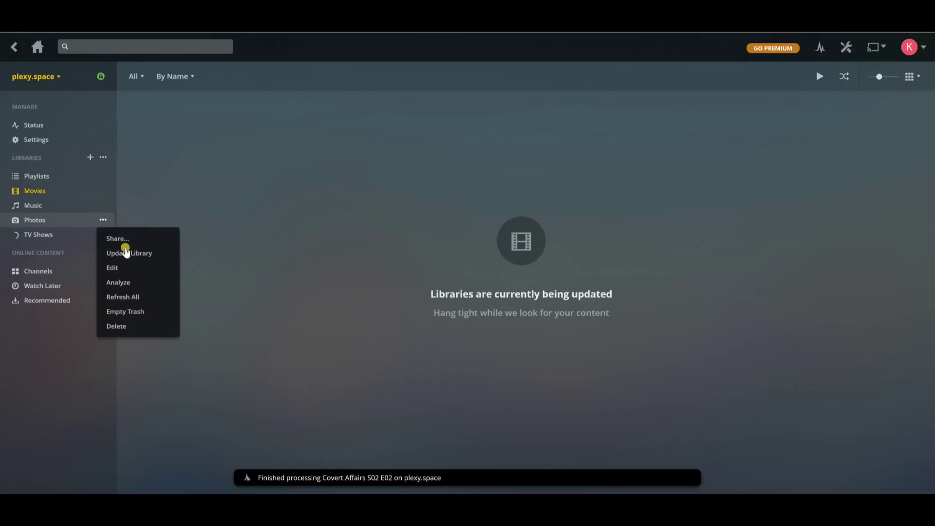
click(129, 267)
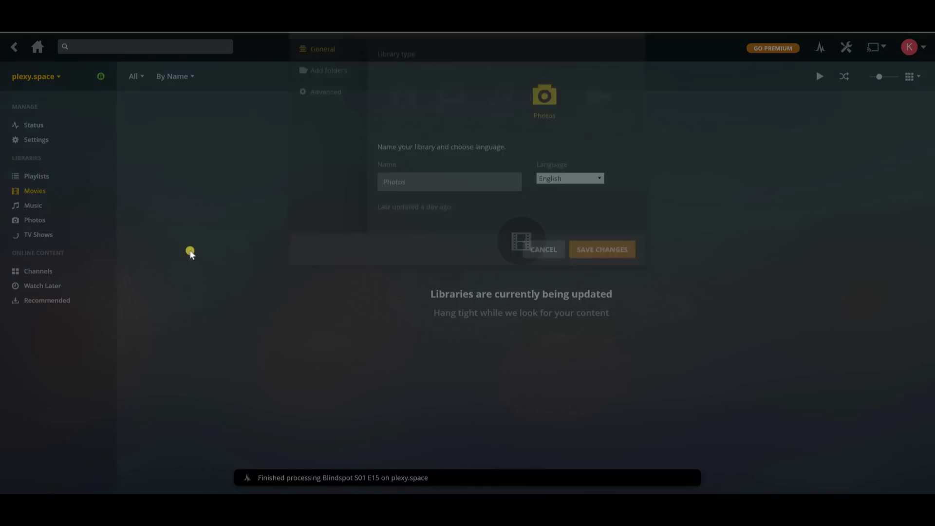
click(331, 130)
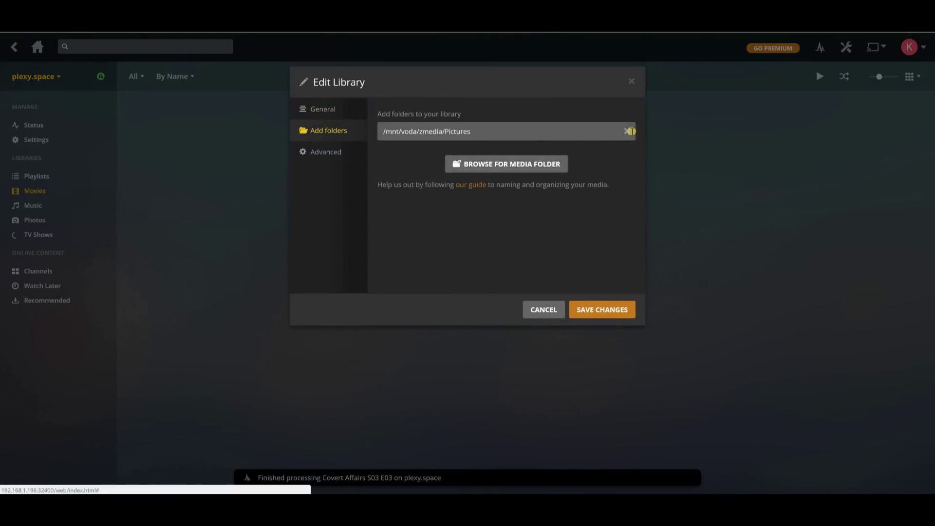
click(631, 131)
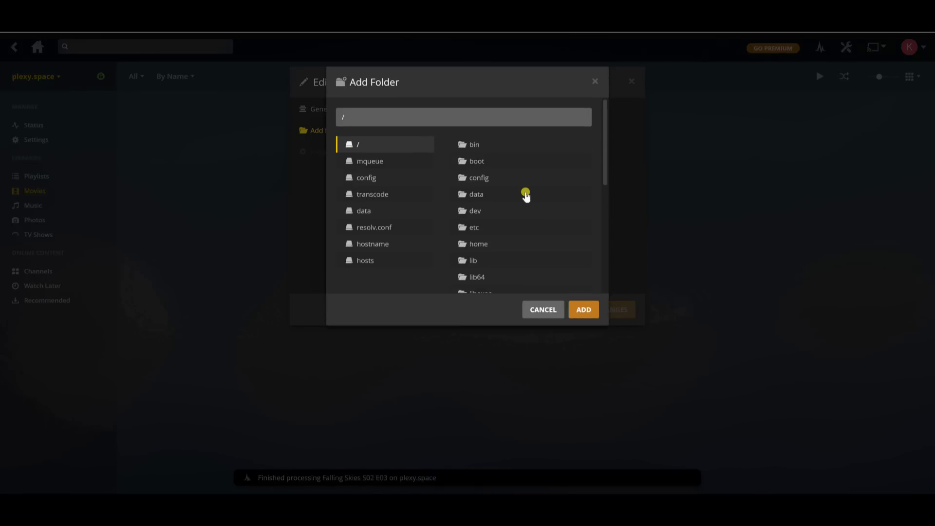
click(523, 195)
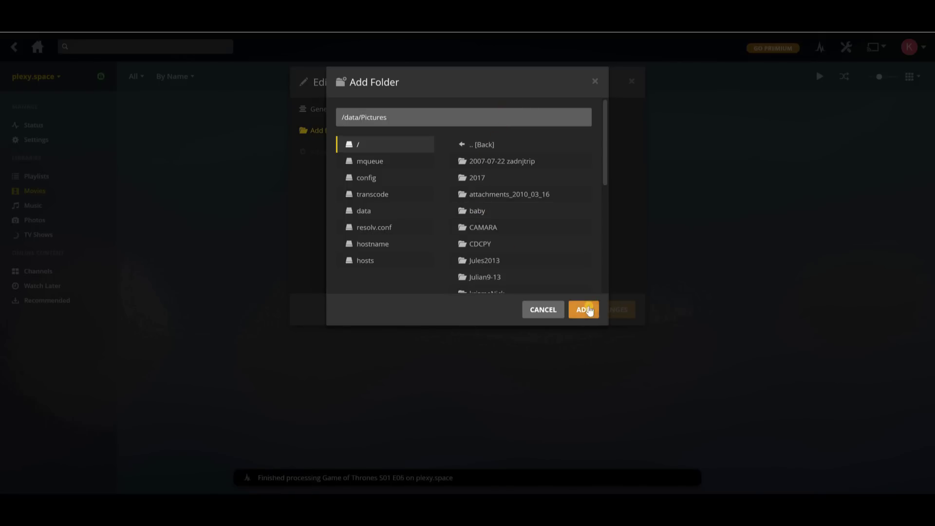
click(587, 309)
click(601, 310)
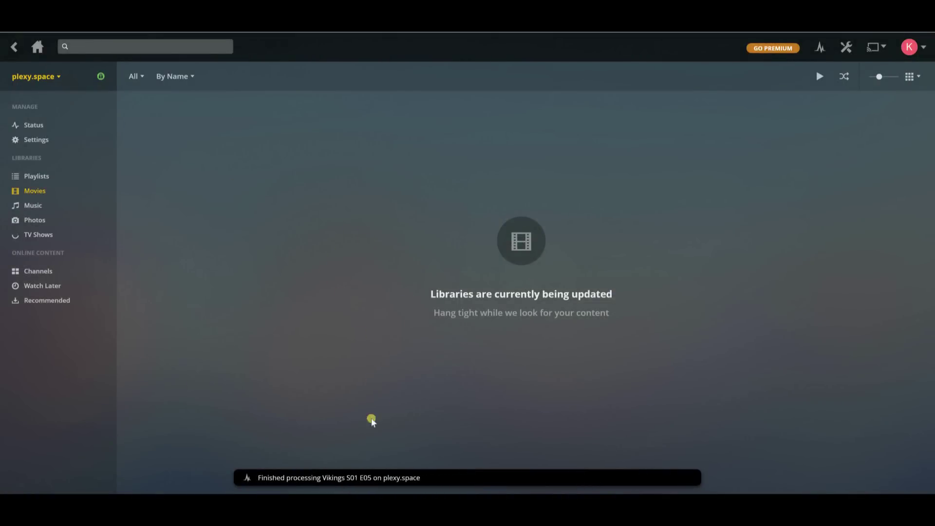
Step: Check that TV Shows lists its 15 series, then view the Photos and Music libraries
click(39, 235)
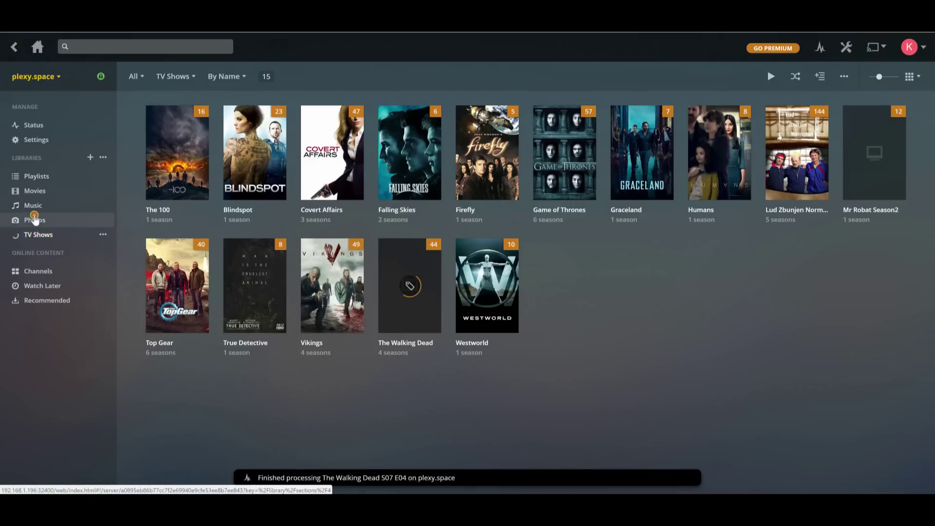
click(102, 225)
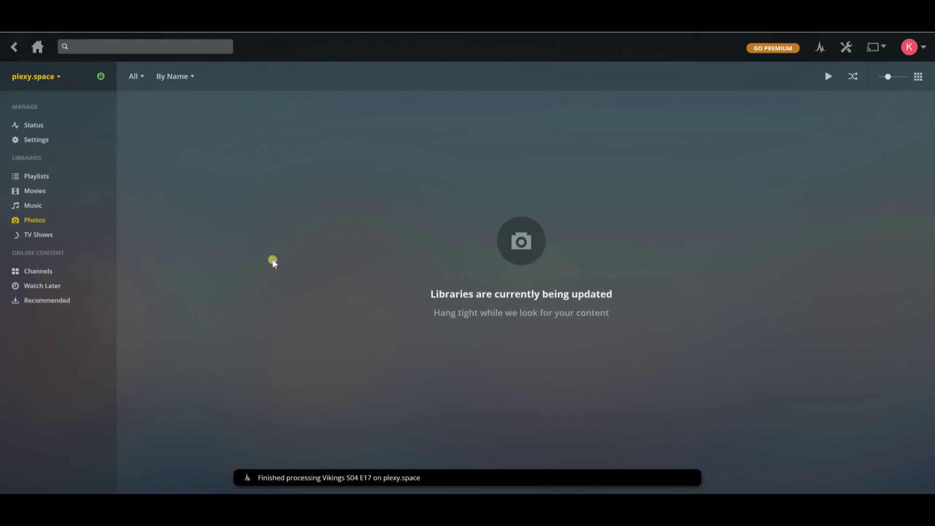
click(36, 206)
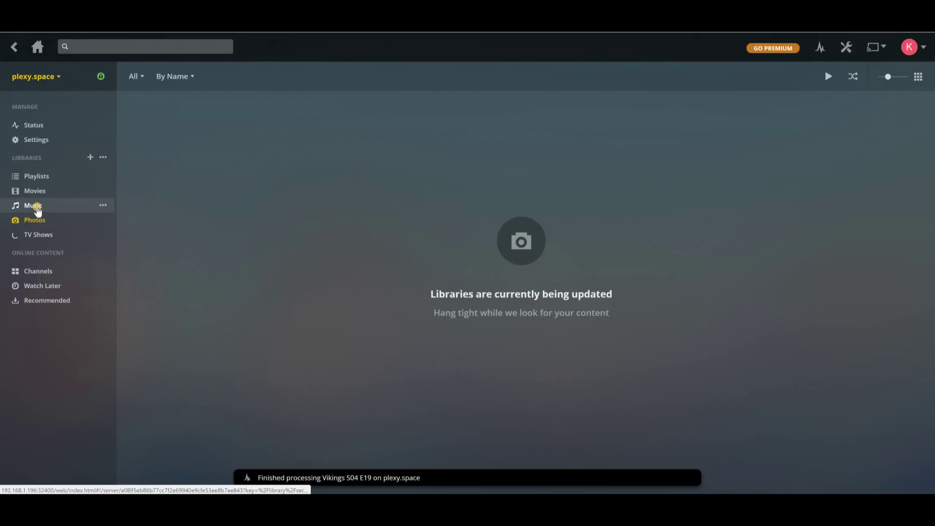
Step: Swap the Music library folder from /mnt/voda/zmedia/Music to /data/Music and save
click(103, 204)
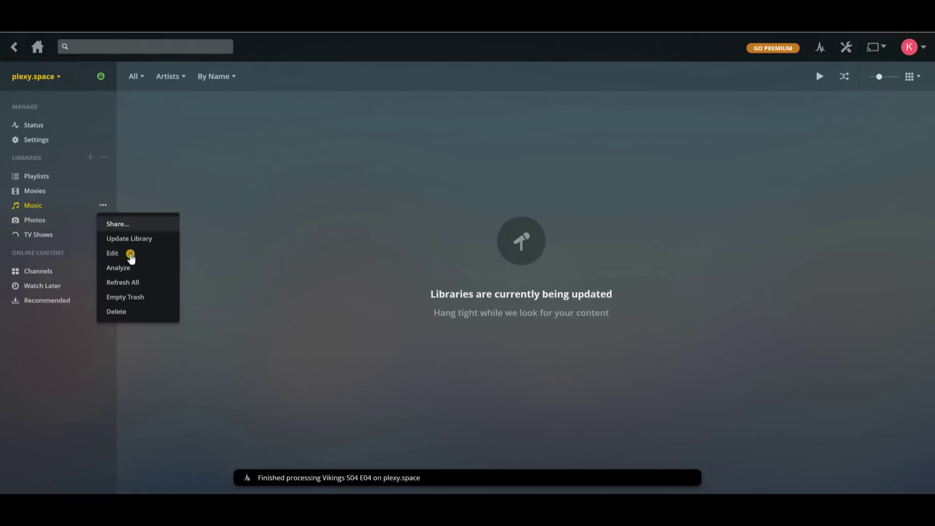
click(112, 253)
click(355, 131)
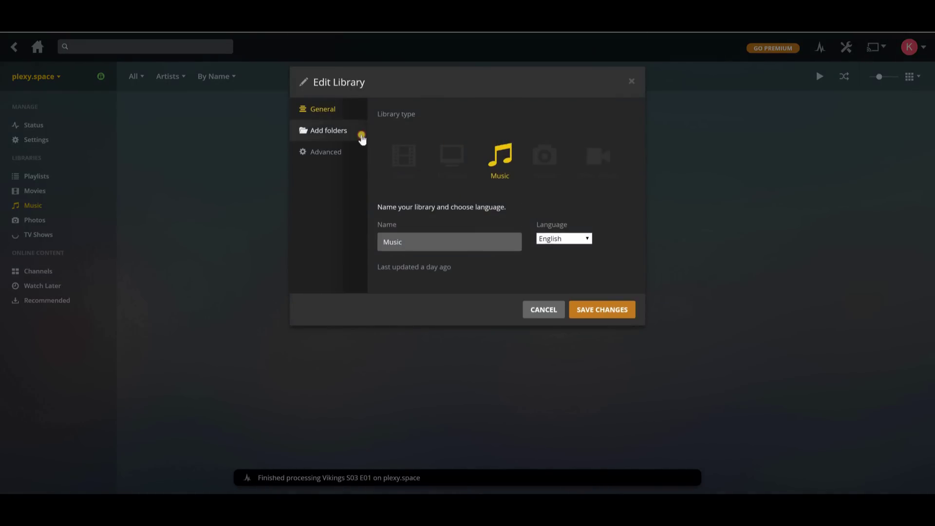
click(627, 131)
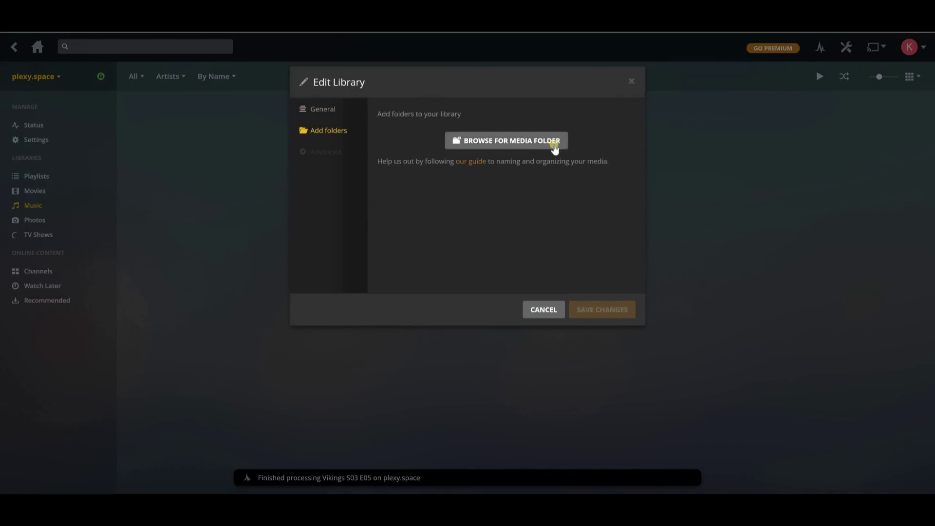
click(555, 142)
click(496, 195)
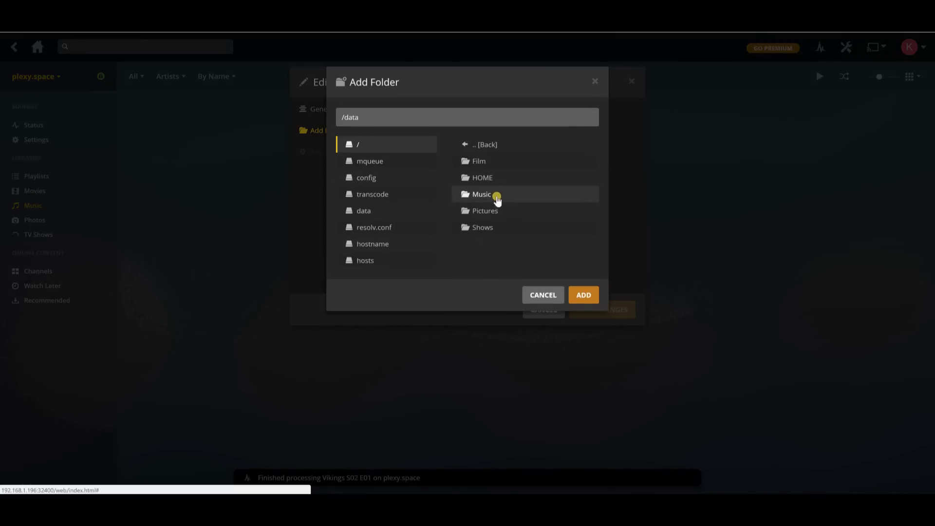
click(496, 196)
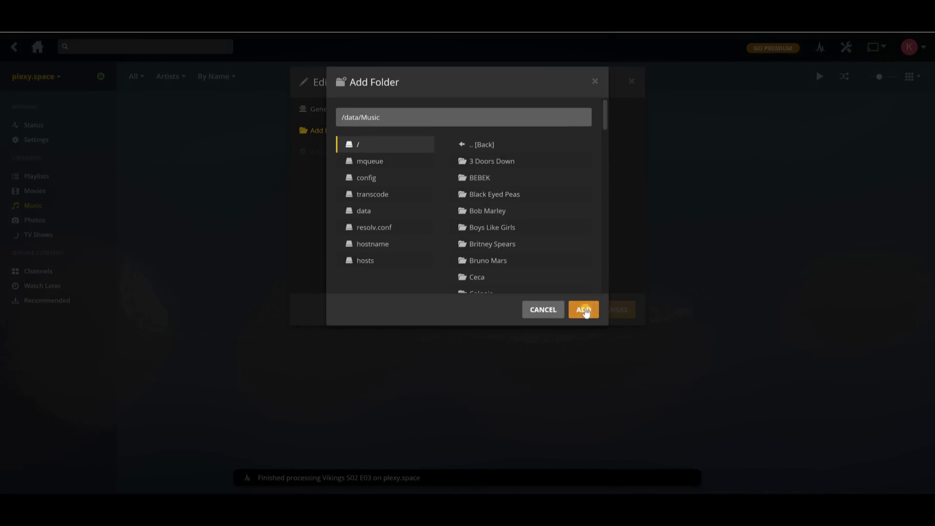
click(587, 310)
click(611, 314)
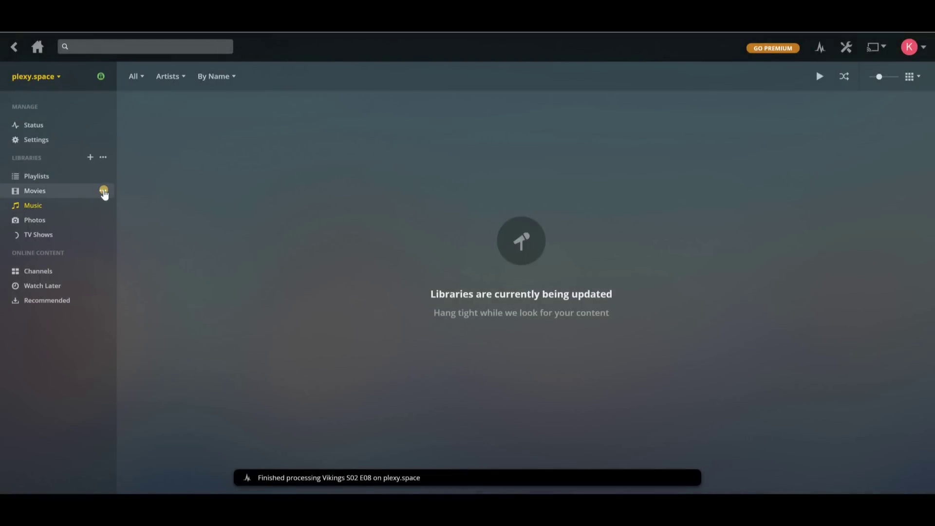
Step: Replace the Movies library's old Film folder with /data/Film and save
click(104, 191)
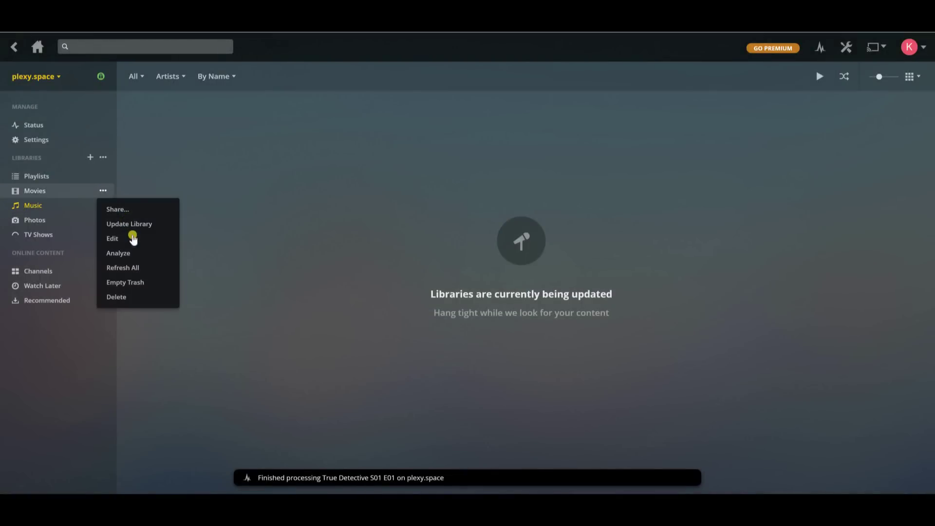
click(131, 241)
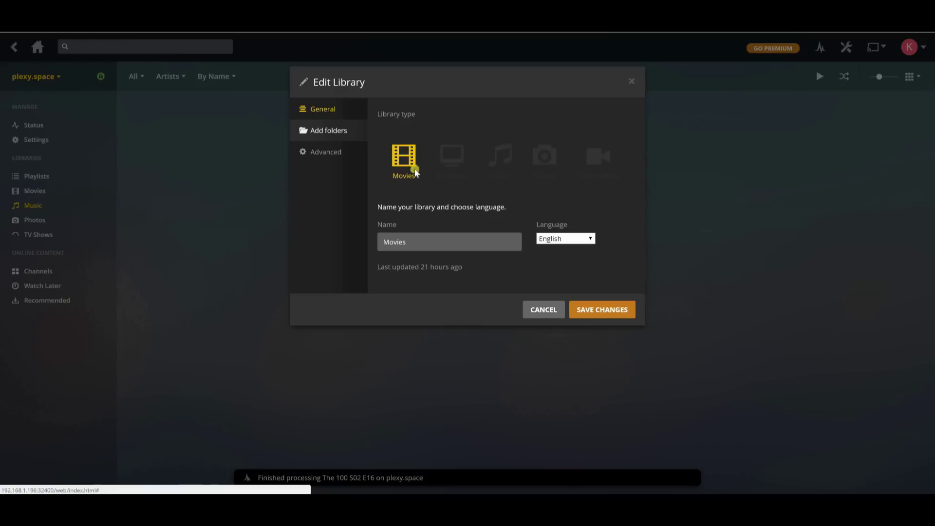
click(331, 132)
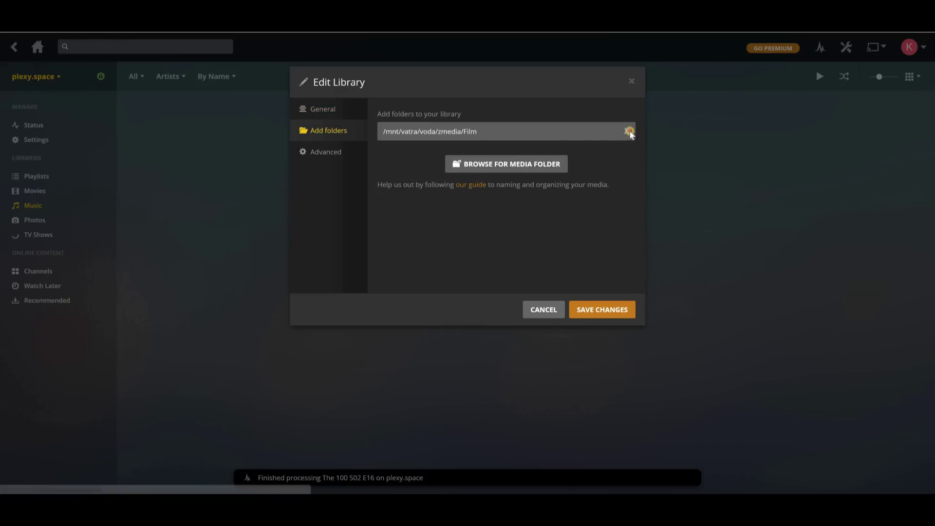
click(627, 129)
click(546, 145)
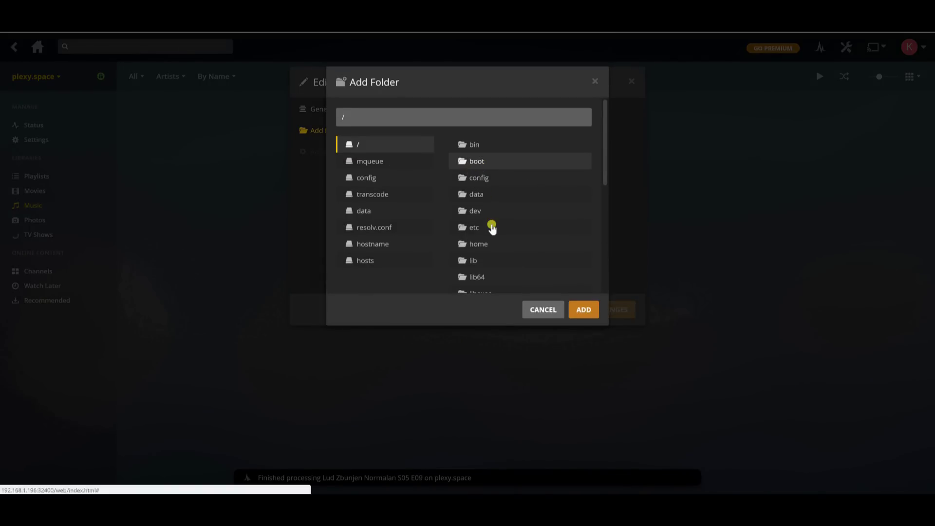
click(480, 195)
click(478, 161)
click(587, 306)
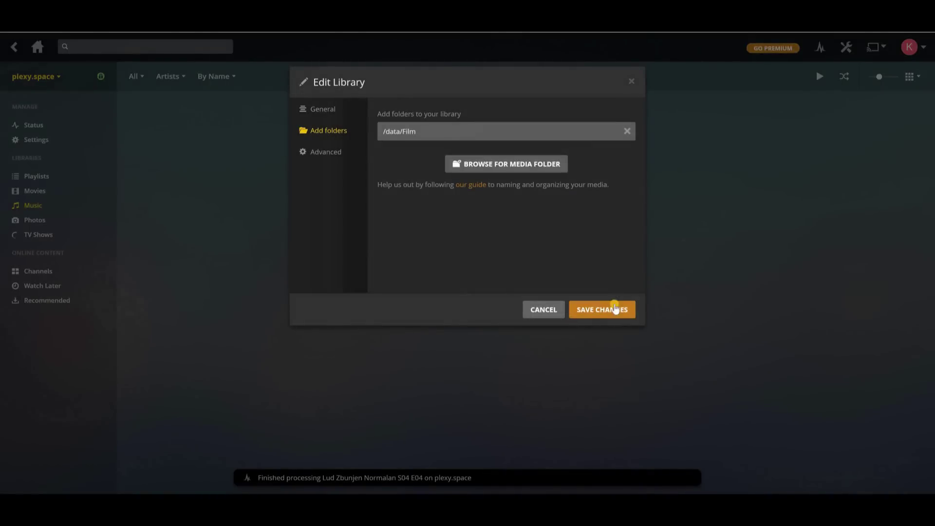
click(613, 309)
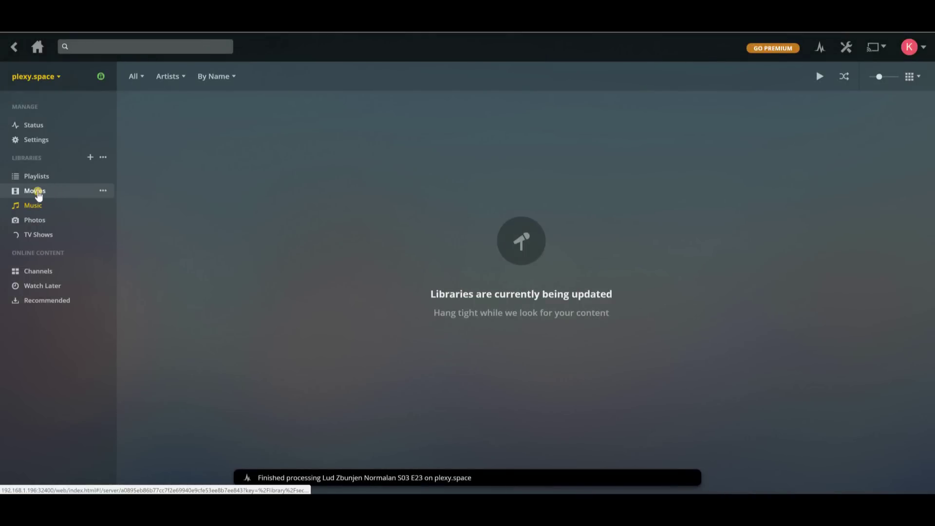
Step: Browse the Movies, Photos, TV Shows (15 series) and Music libraries in Plex Web
click(37, 191)
click(28, 220)
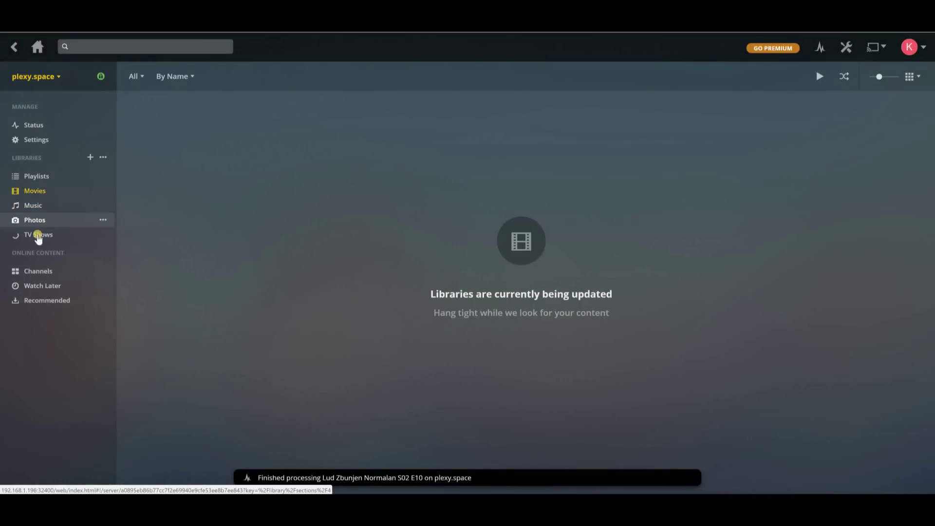
click(39, 234)
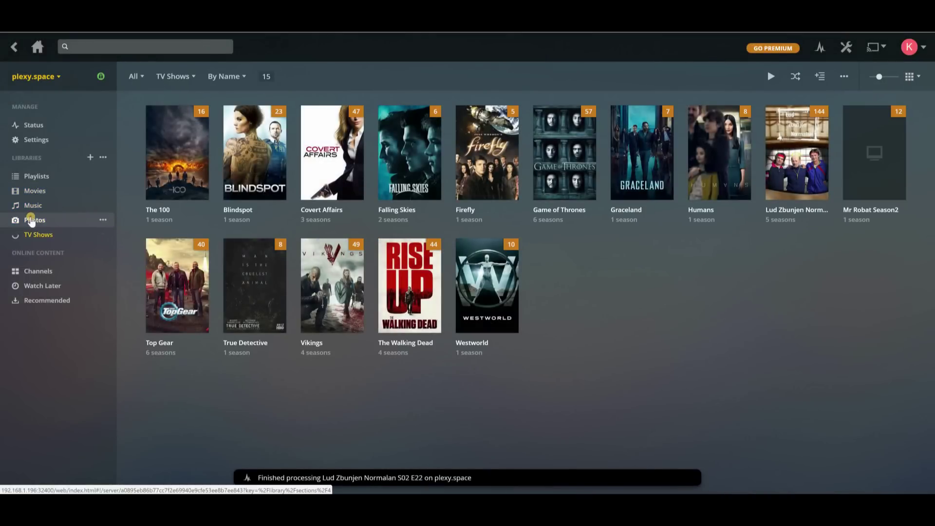
click(33, 220)
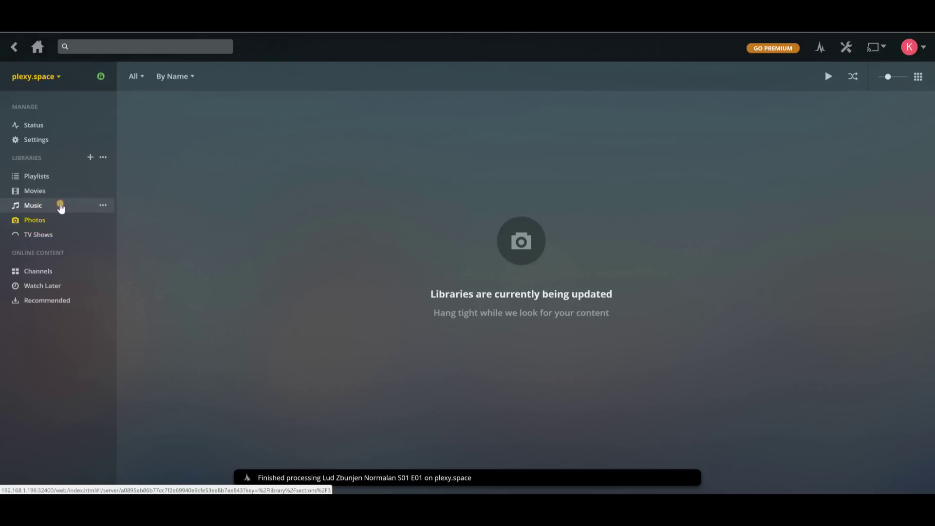
click(57, 204)
click(38, 192)
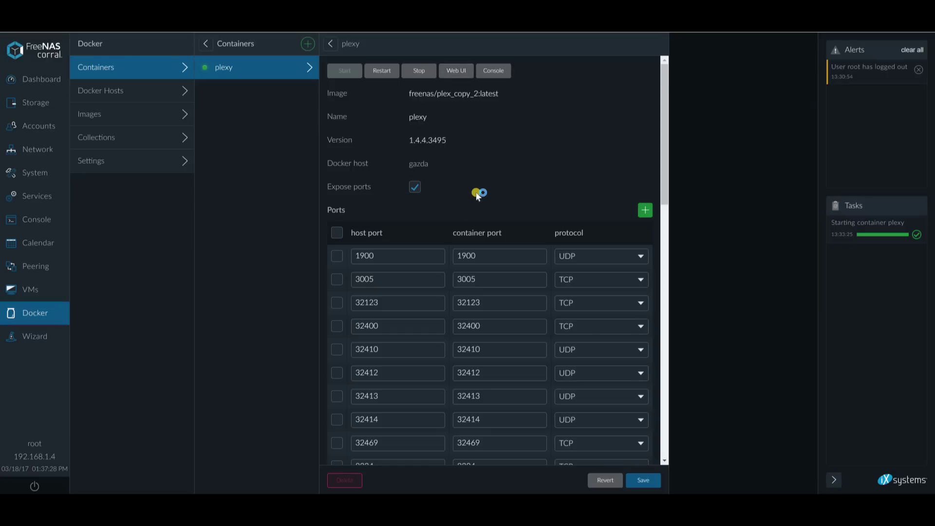
Step: Review the plexy container's port mappings and its /data volume
scroll(478, 194, down, 8)
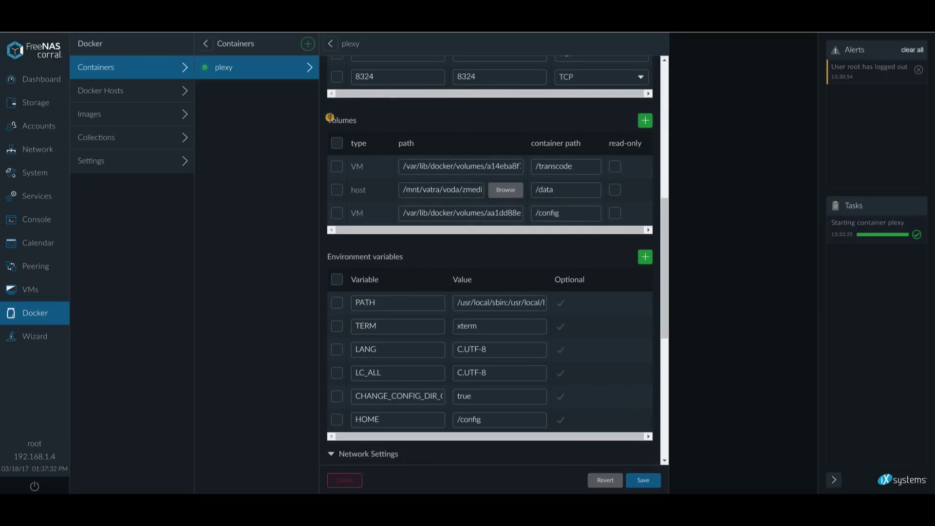
double_click(330, 118)
scroll(490, 118, up, 4)
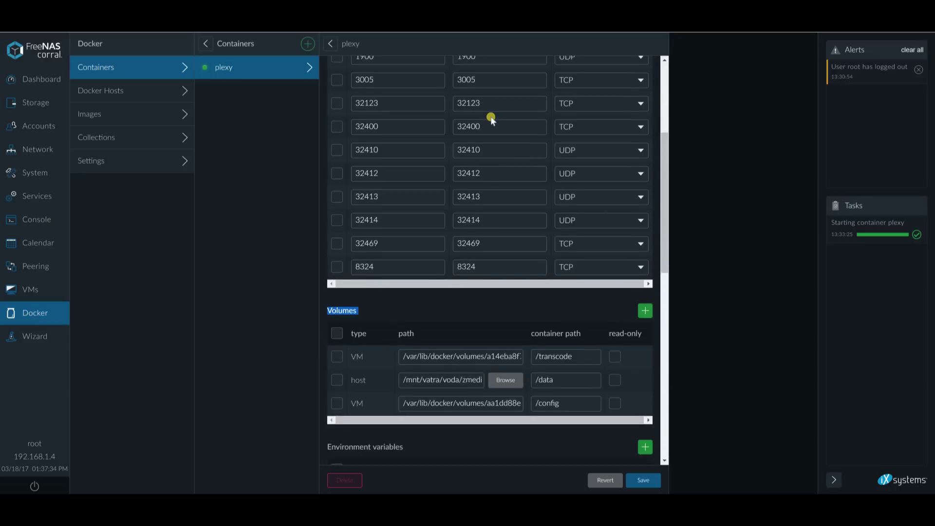
scroll(491, 118, up, 5)
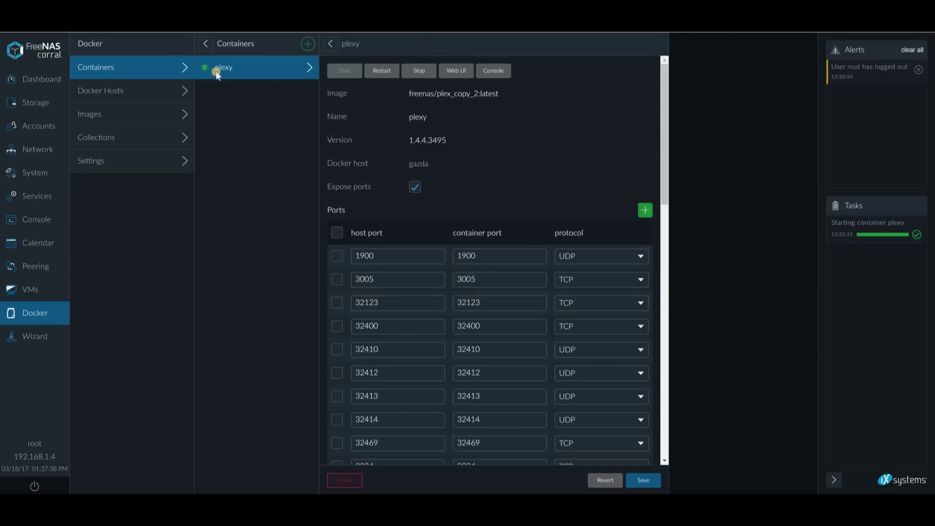
scroll(332, 132, down, 4)
scroll(603, 132, up, 3)
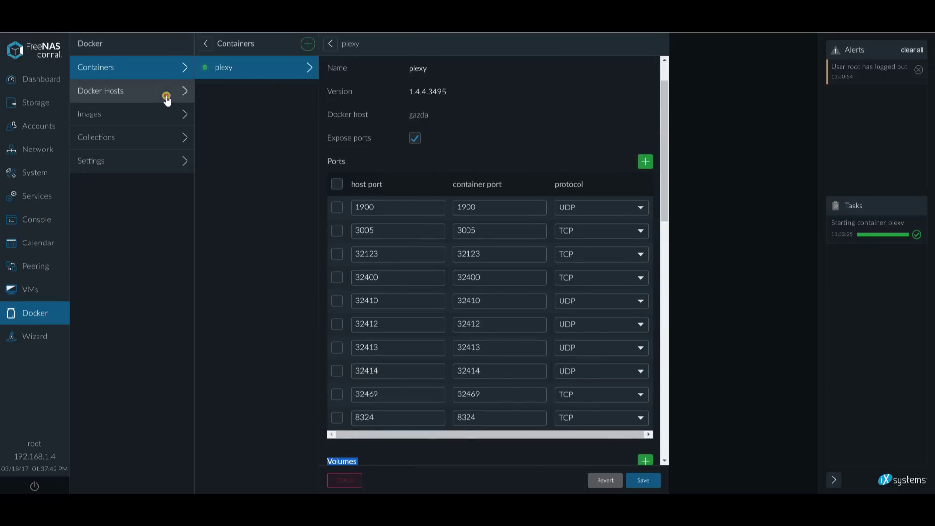
click(251, 85)
Step: Look over Docker hosts and VMs, then return to Docker containers and begin a new container
click(165, 90)
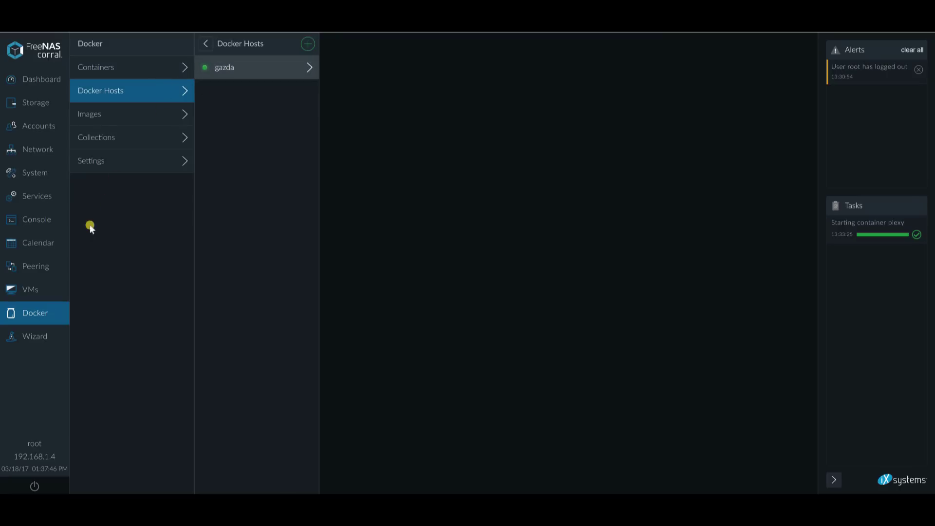
click(36, 292)
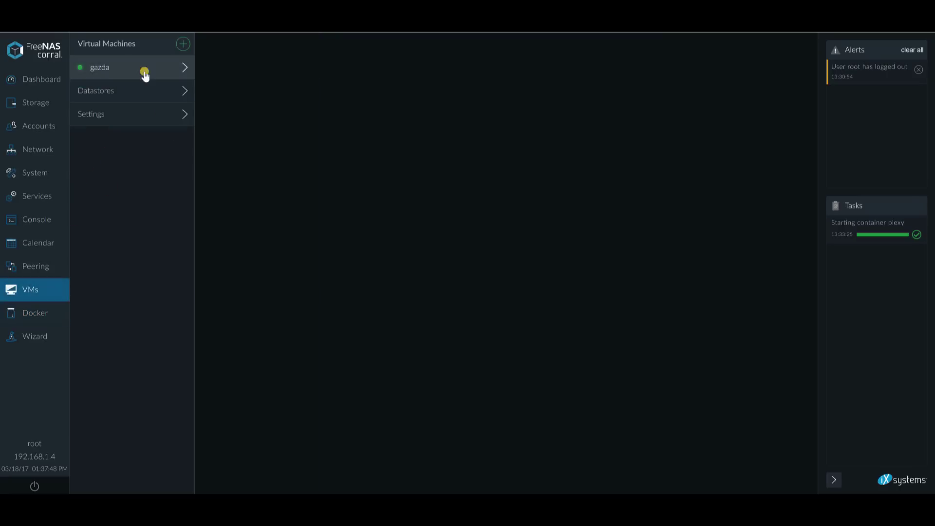
click(44, 313)
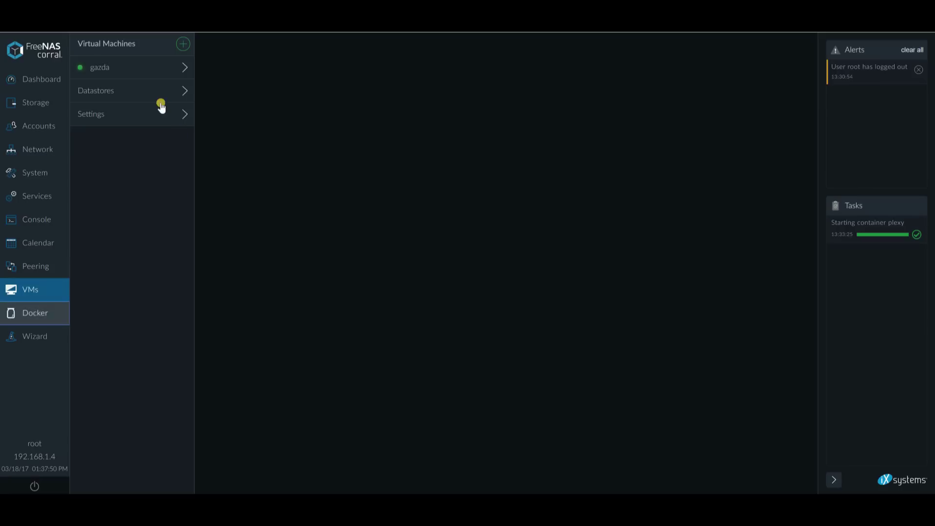
click(154, 71)
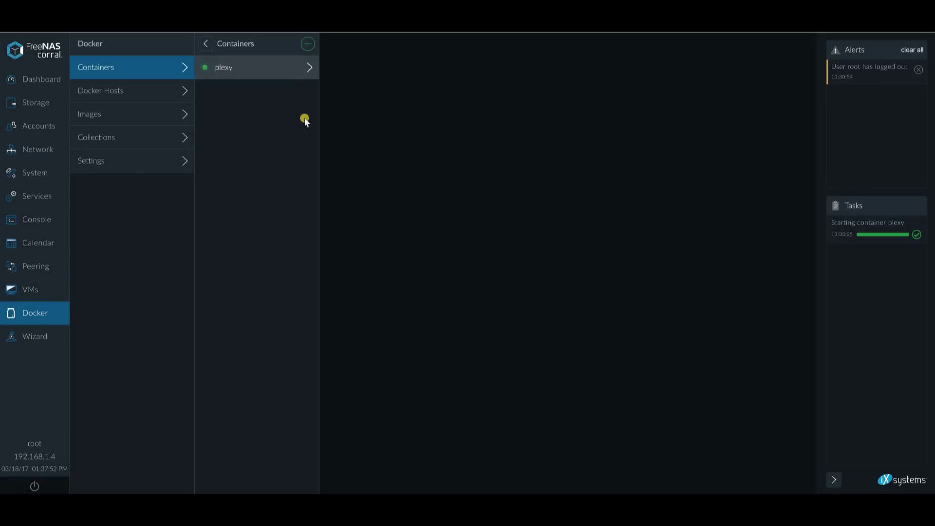
click(306, 45)
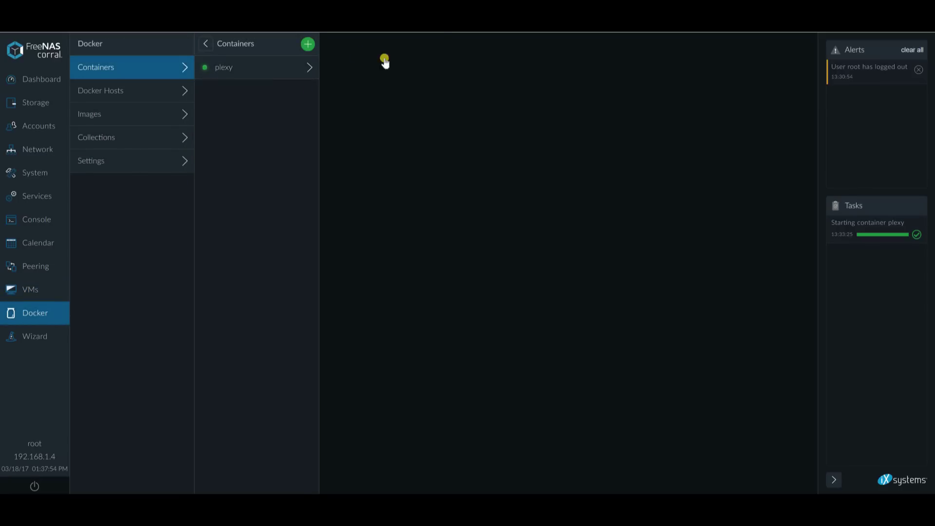
Step: Choose the freenas collection and browse its images, including plex, plexpass and plexpy
click(406, 68)
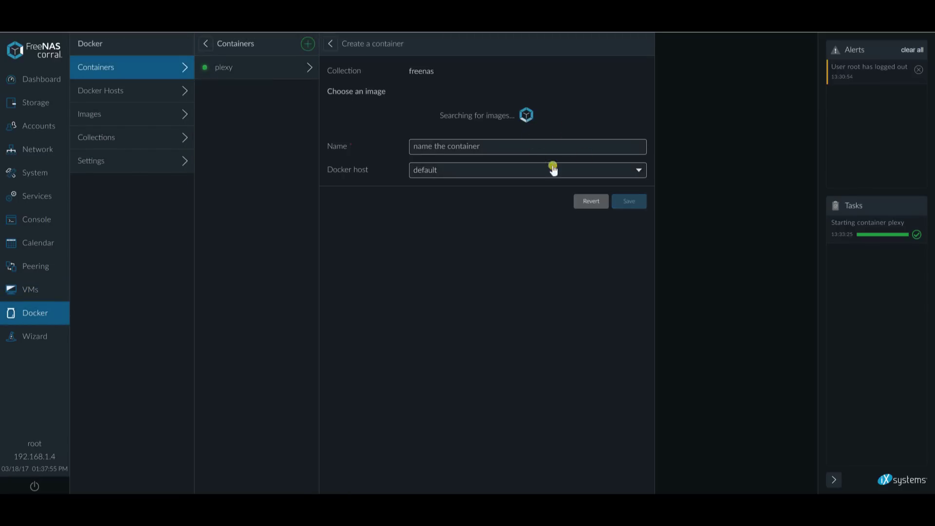
scroll(604, 182, down, 15)
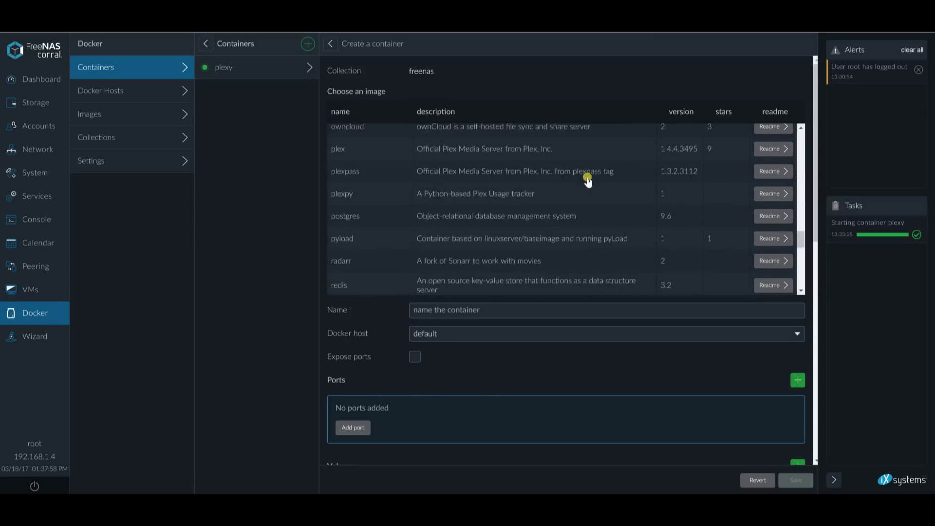
scroll(564, 219, up, 5)
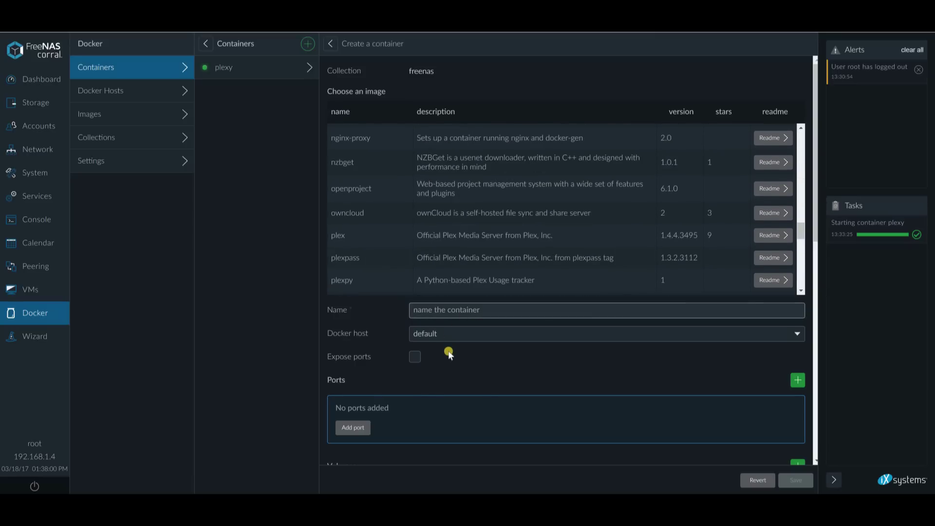
scroll(424, 370, down, 3)
scroll(468, 355, down, 5)
scroll(409, 220, up, 12)
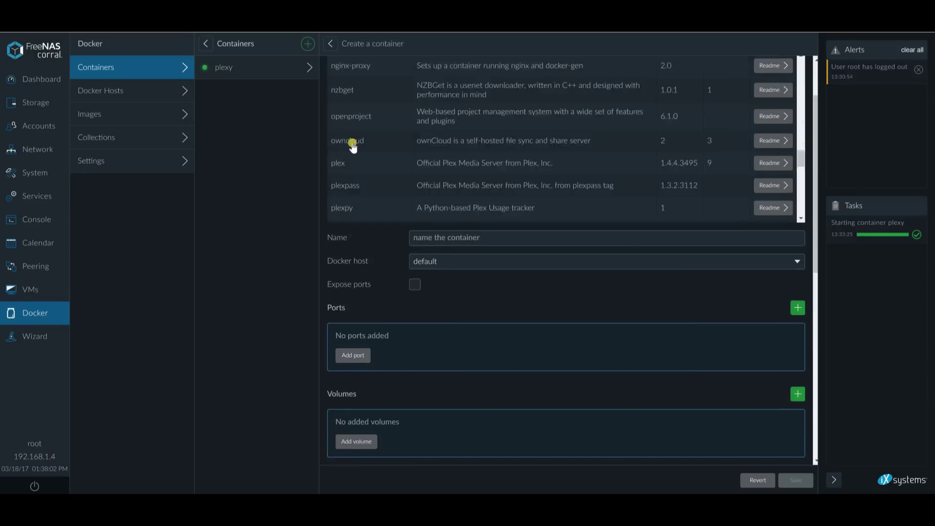